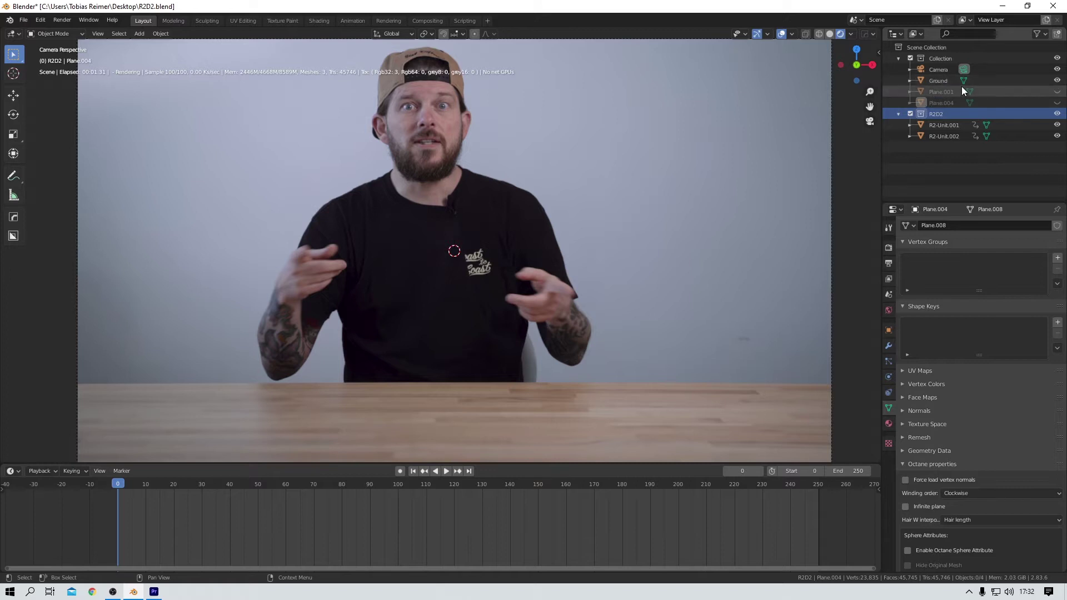
Step: Check solid shading, return to rendered, and show the camera's footage.mp4 background image settings
left_click(830, 34)
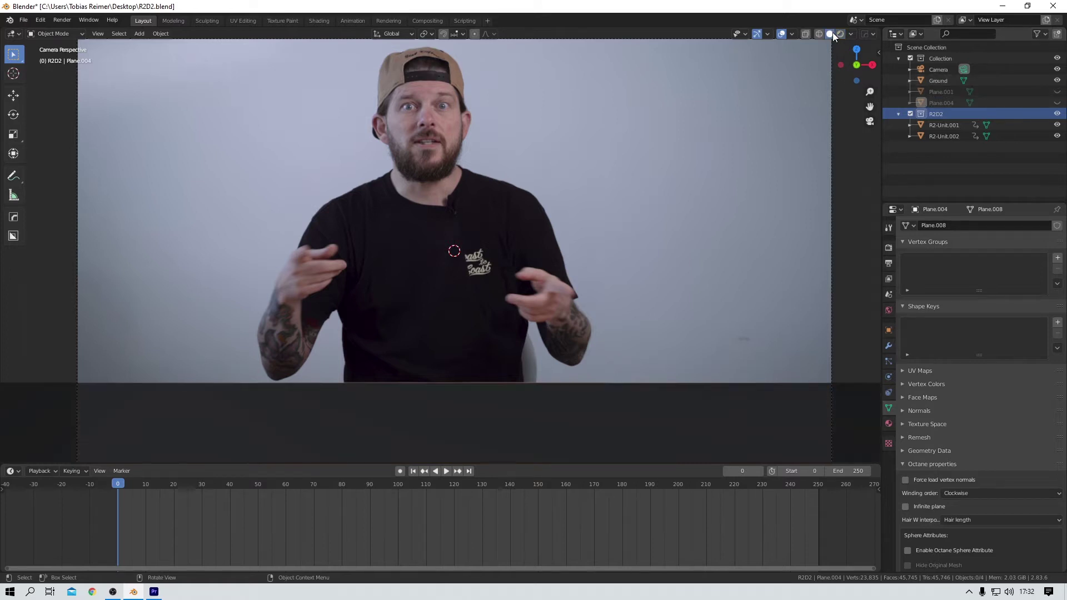
left_click(839, 34)
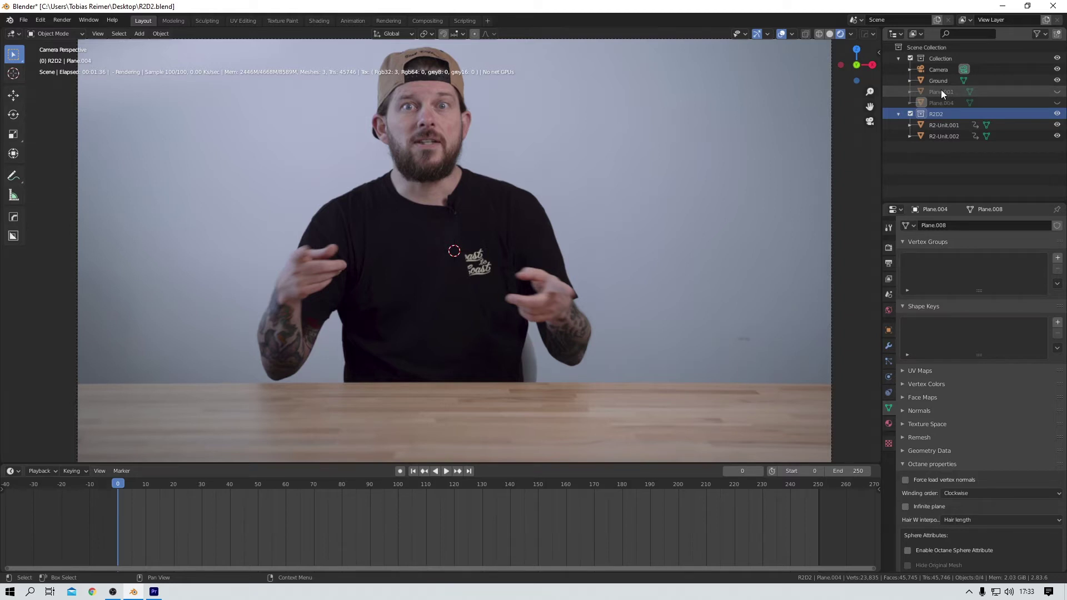
left_click(940, 71)
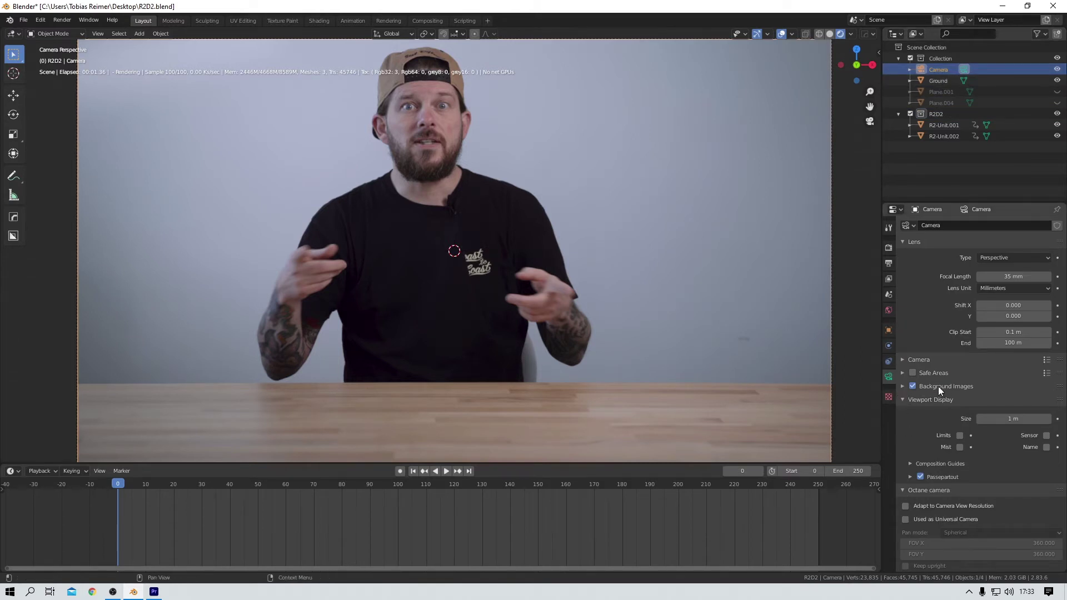
left_click(903, 387)
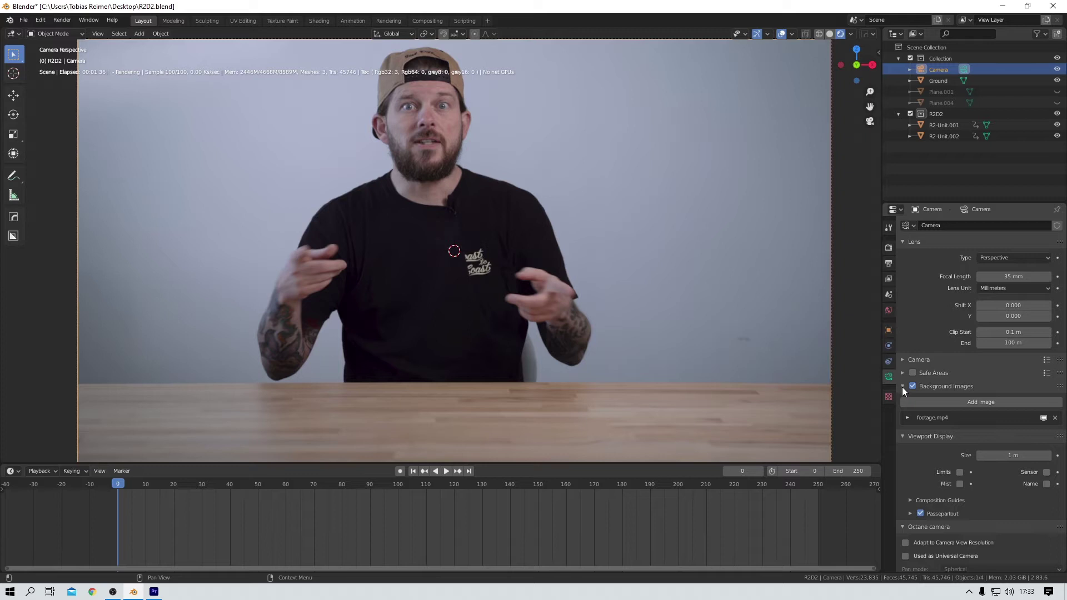
left_click(908, 418)
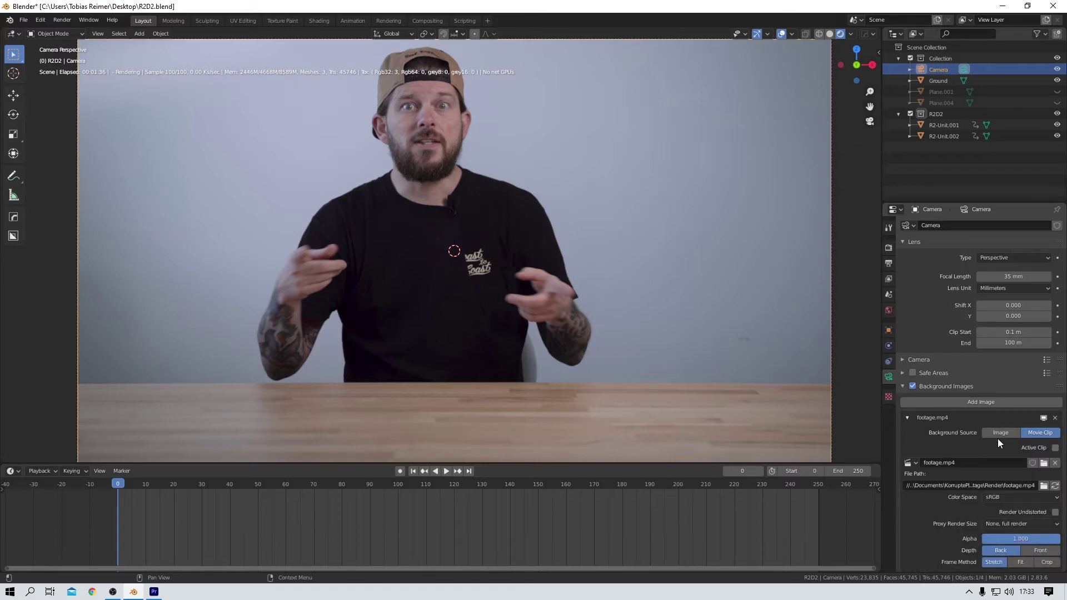
Step: Play the R2D2 animation over the footage in solid shading, stopping at frame 53, then render again
left_click(448, 471)
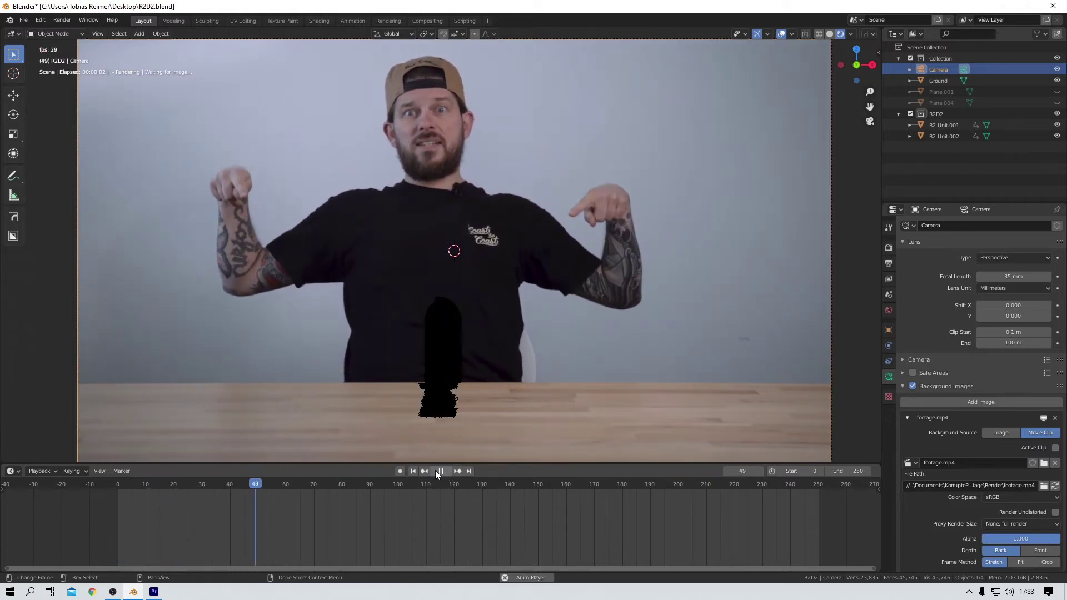
left_click(440, 471)
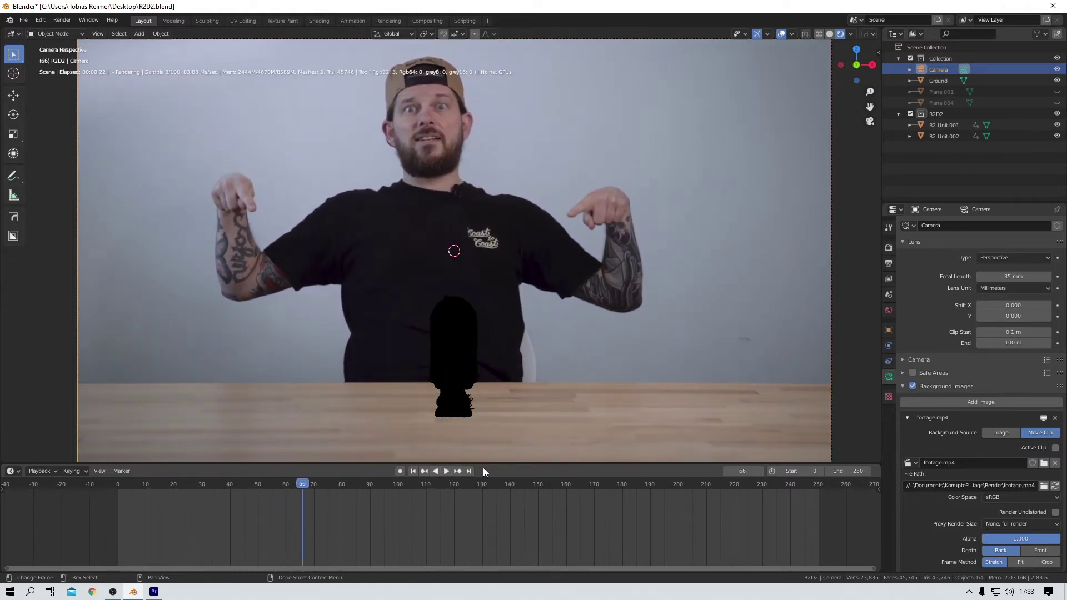
left_click(830, 33)
left_click(444, 473)
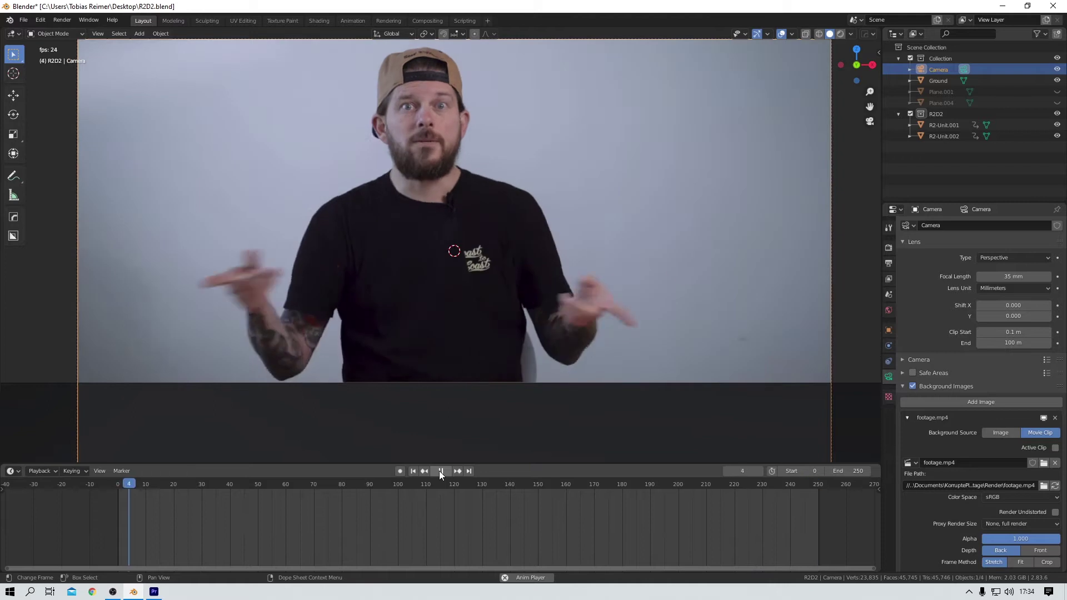
left_click(443, 471)
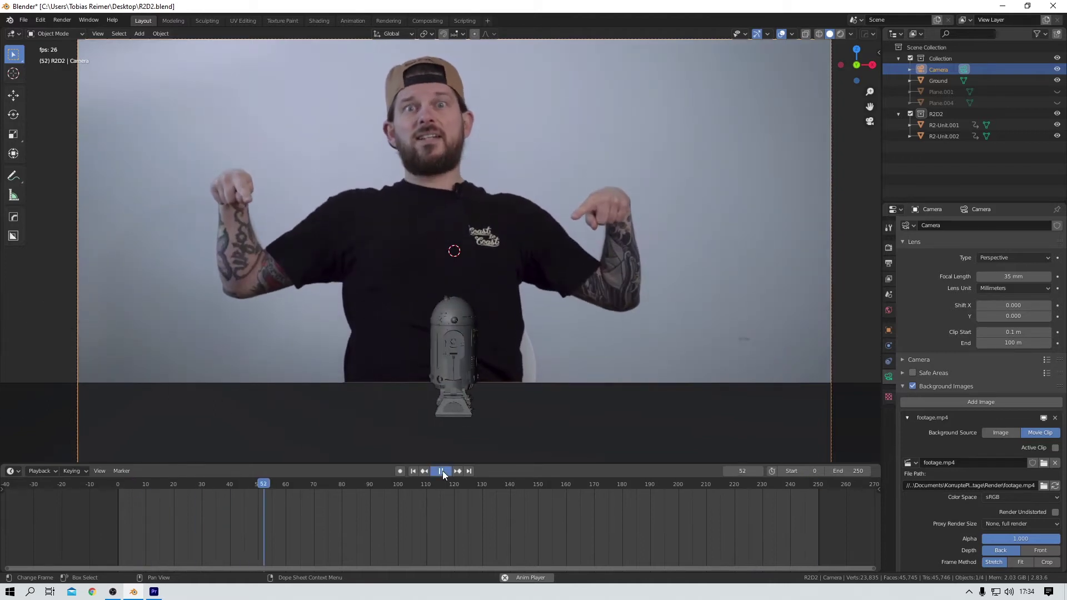
left_click(839, 34)
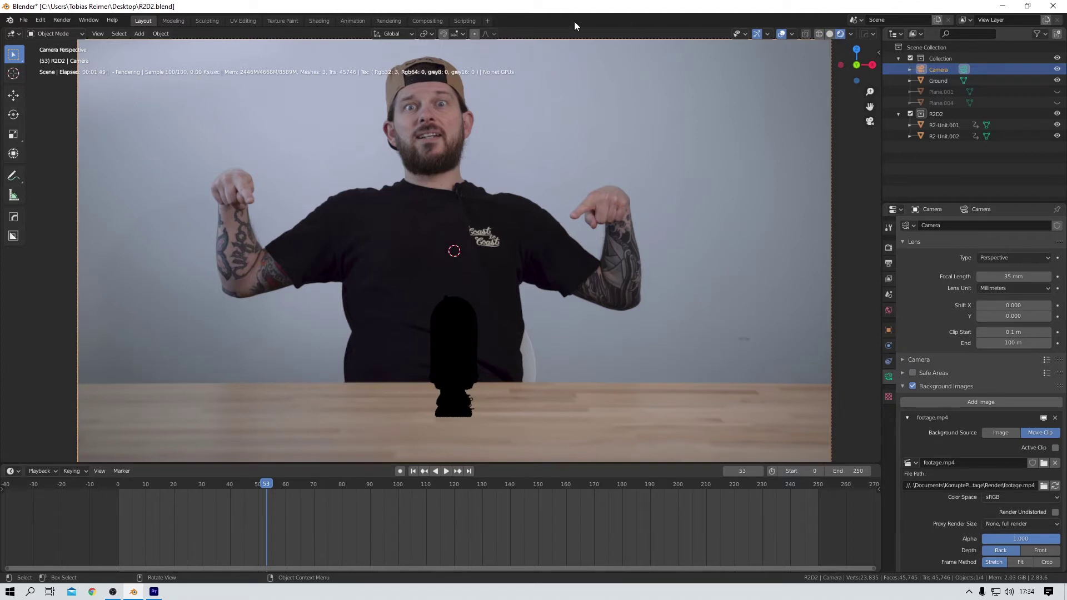
Step: In the Shading workspace, select R2D2 and frame all its R2D2.001 material nodes in the Shader Editor
left_click(318, 22)
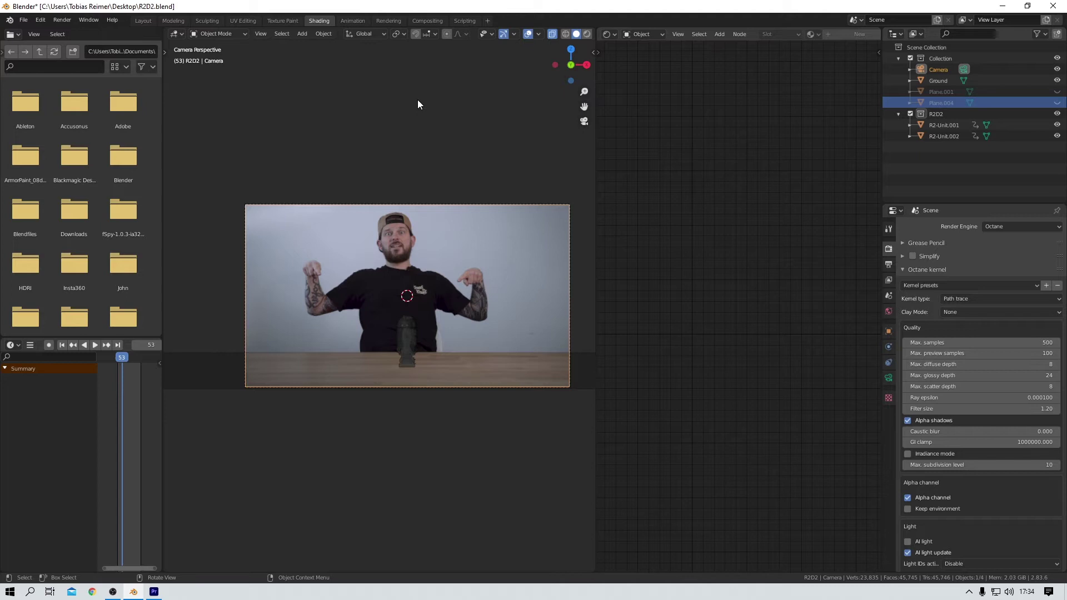
left_click(407, 342)
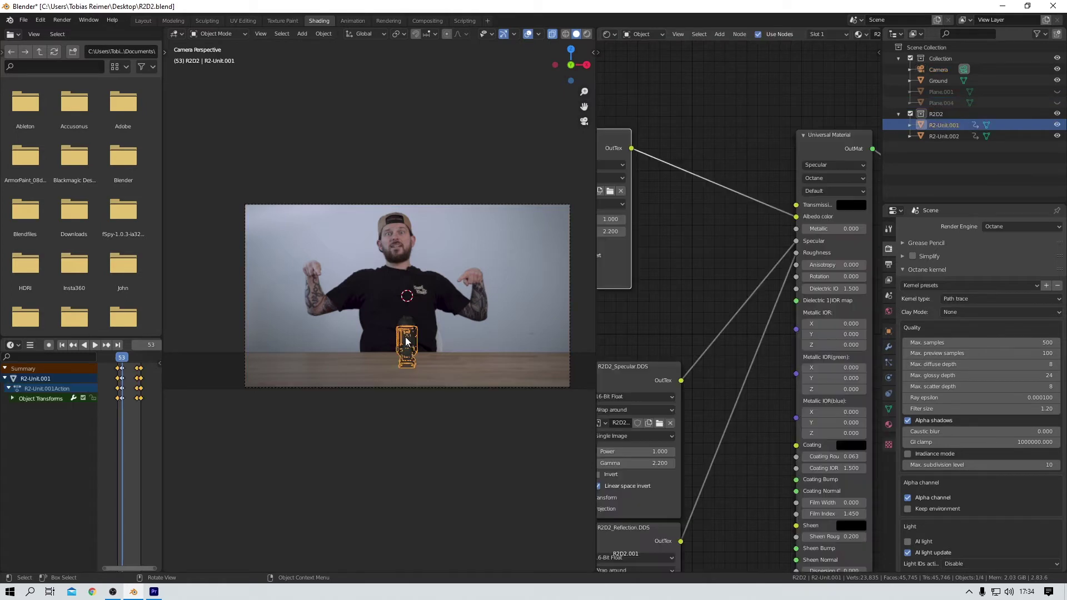
scroll(774, 358, "down", 3)
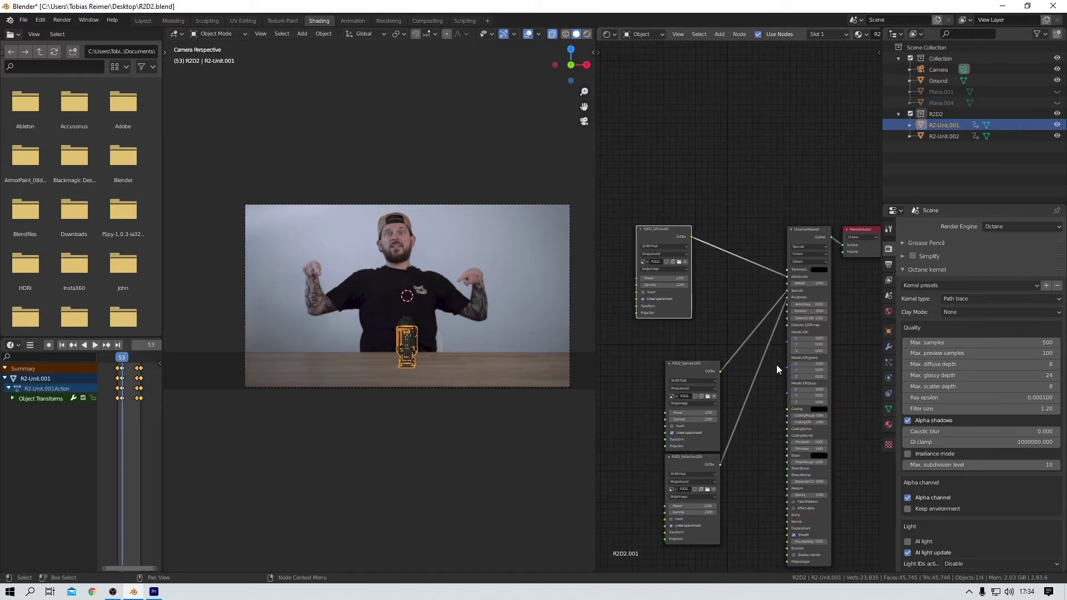
middle_click_drag(767, 454, 742, 374)
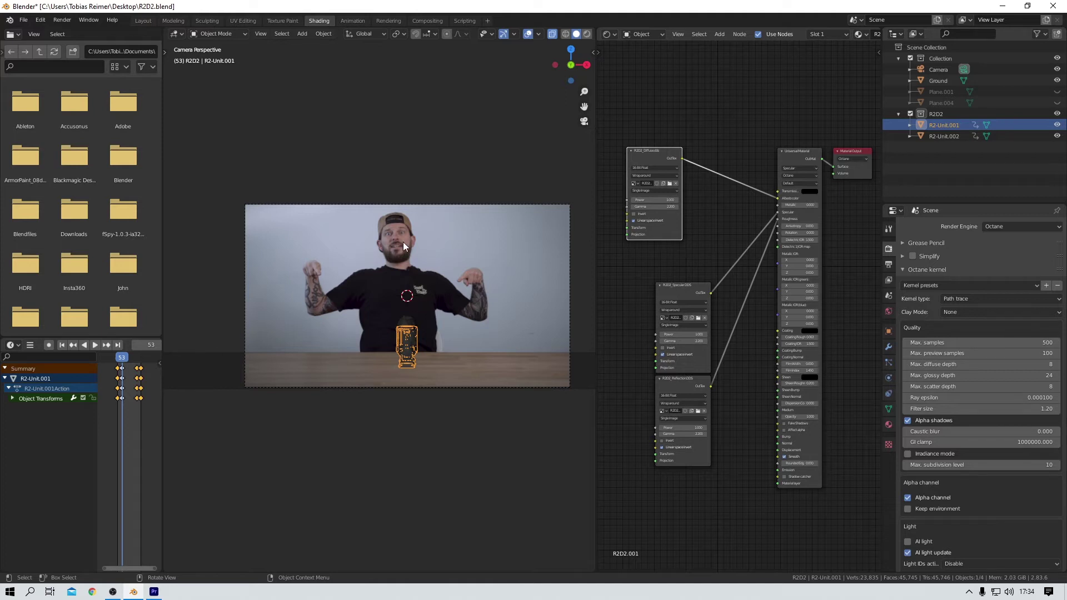
Step: Enable rendered shading and unhide the Plane.001 and Plane.004 light planes, then select Plane.004
left_click(946, 95)
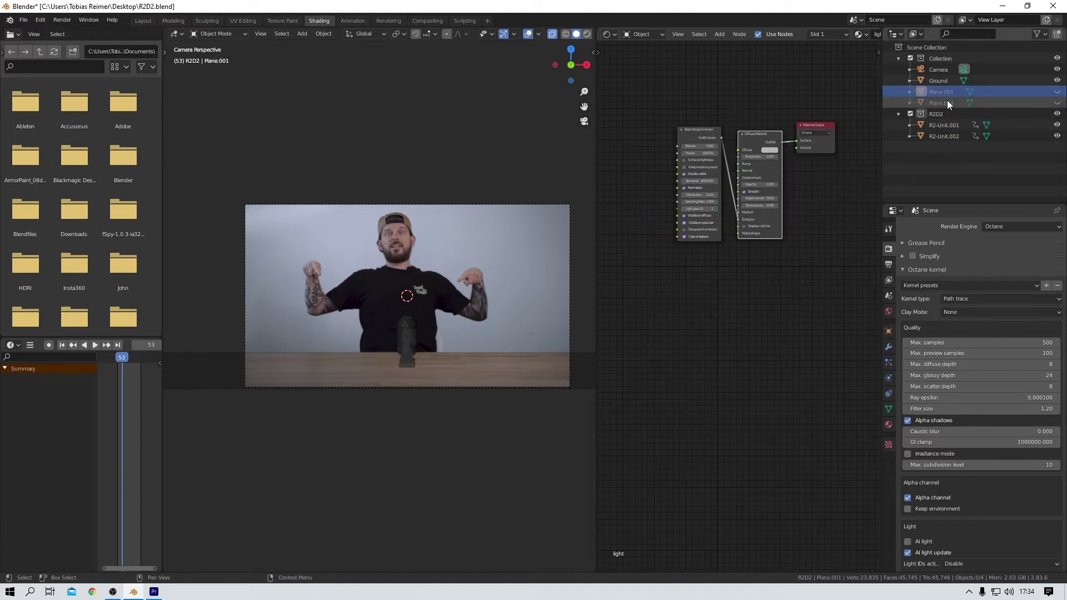
left_click(588, 34)
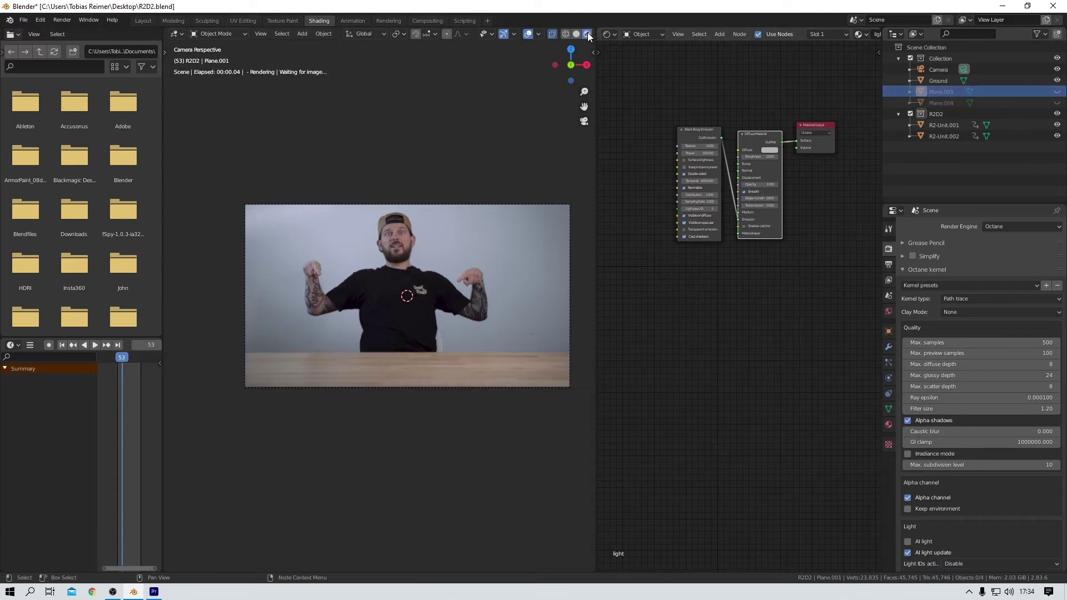
left_click(1057, 91)
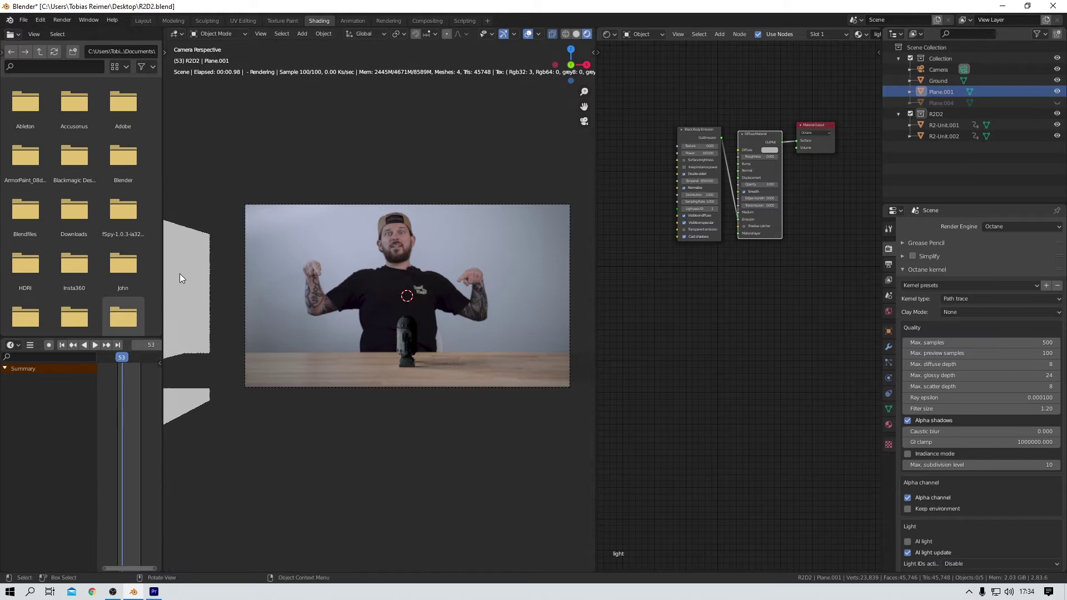
left_click(1057, 103)
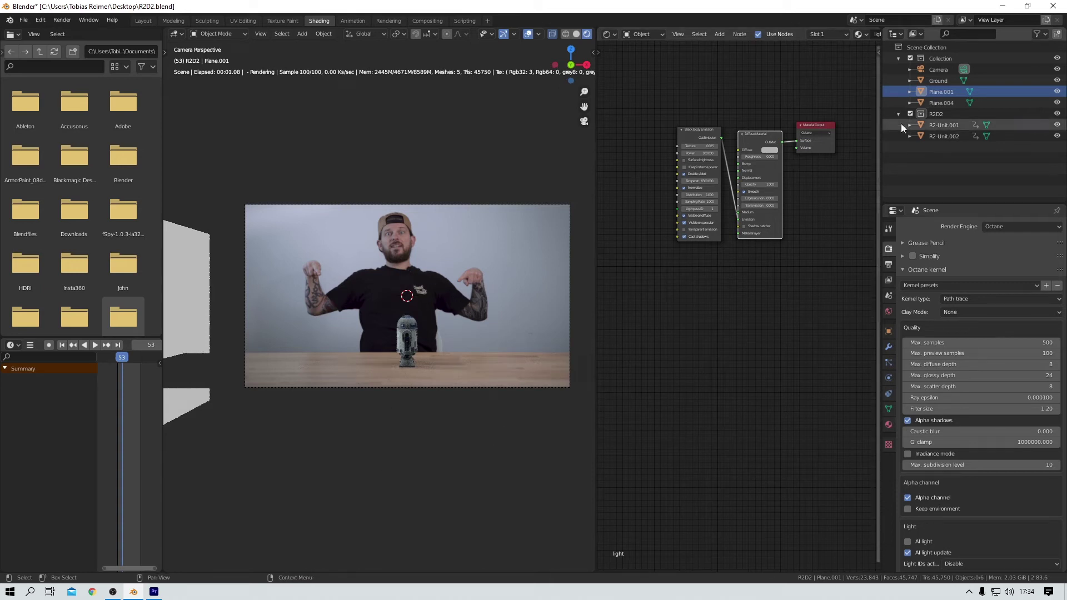
left_click(938, 99)
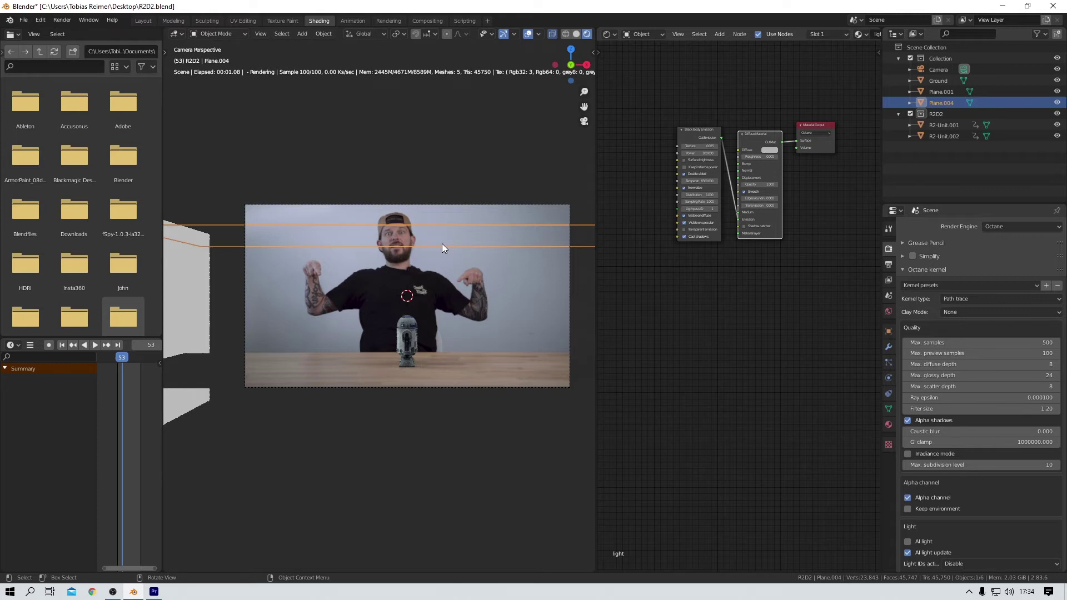
left_click(525, 375)
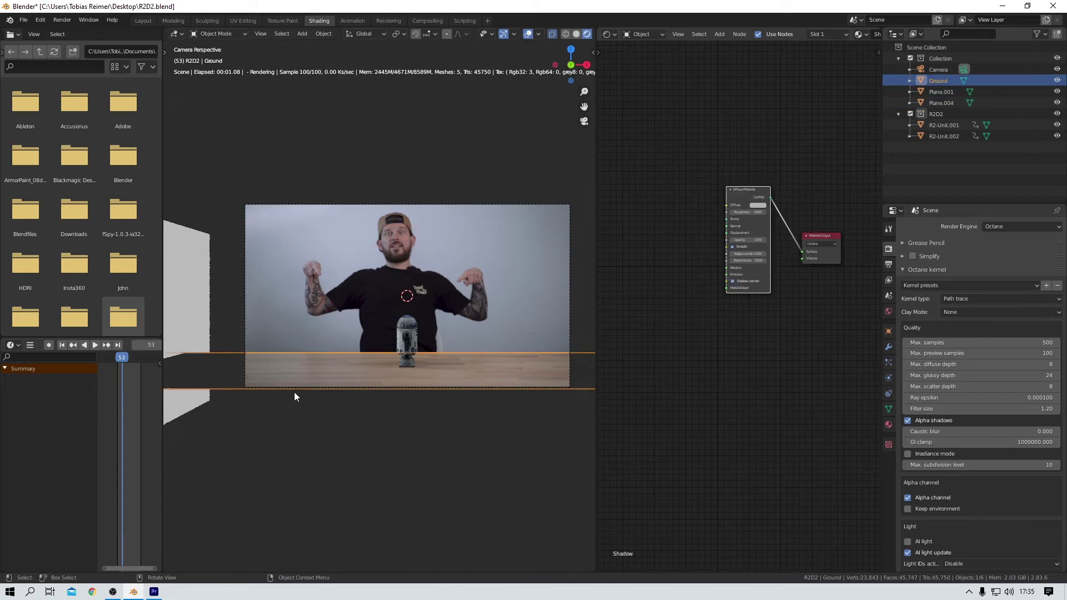
scroll(789, 232, "up", 3)
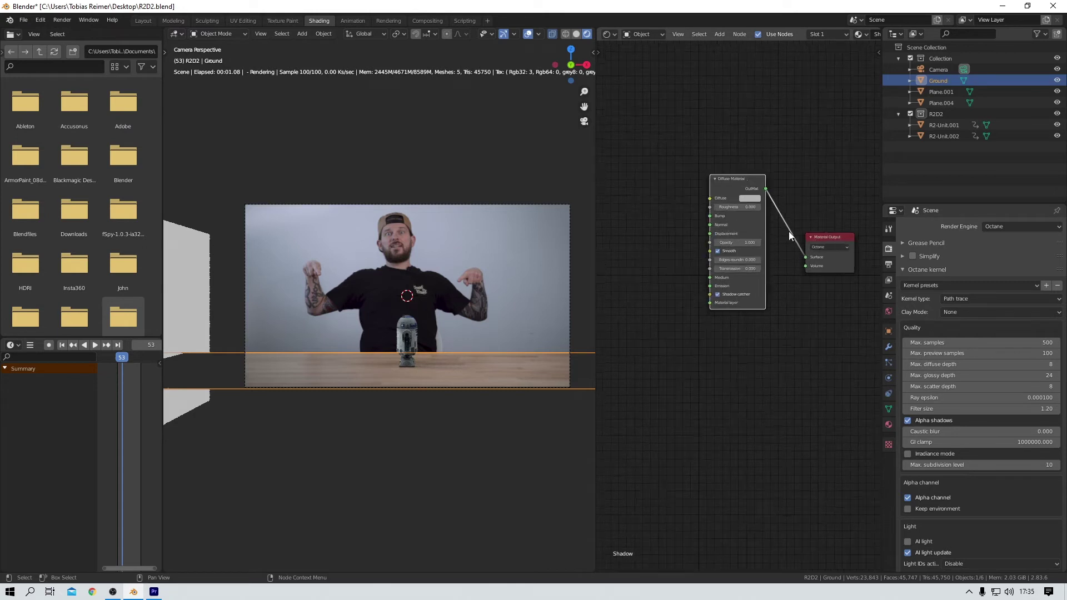
left_click(692, 318)
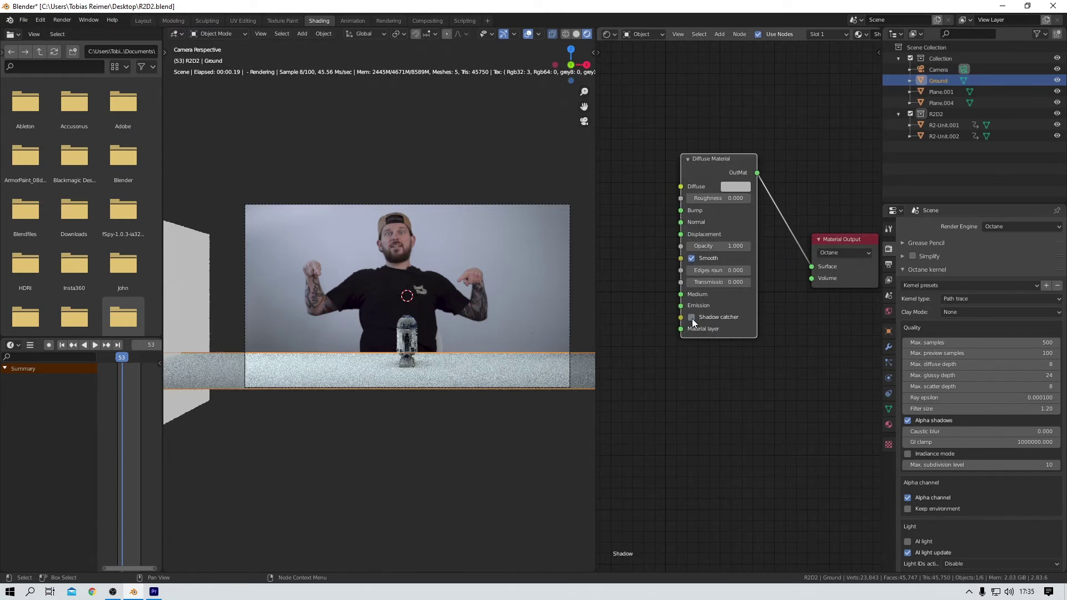
left_click(691, 318)
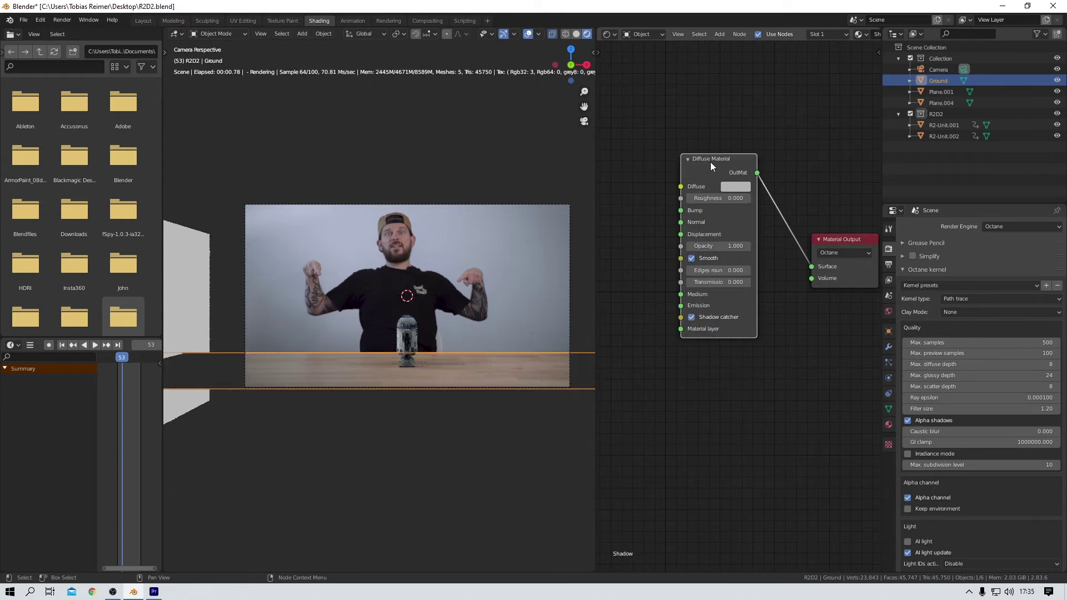
left_click_drag(710, 162, 724, 184)
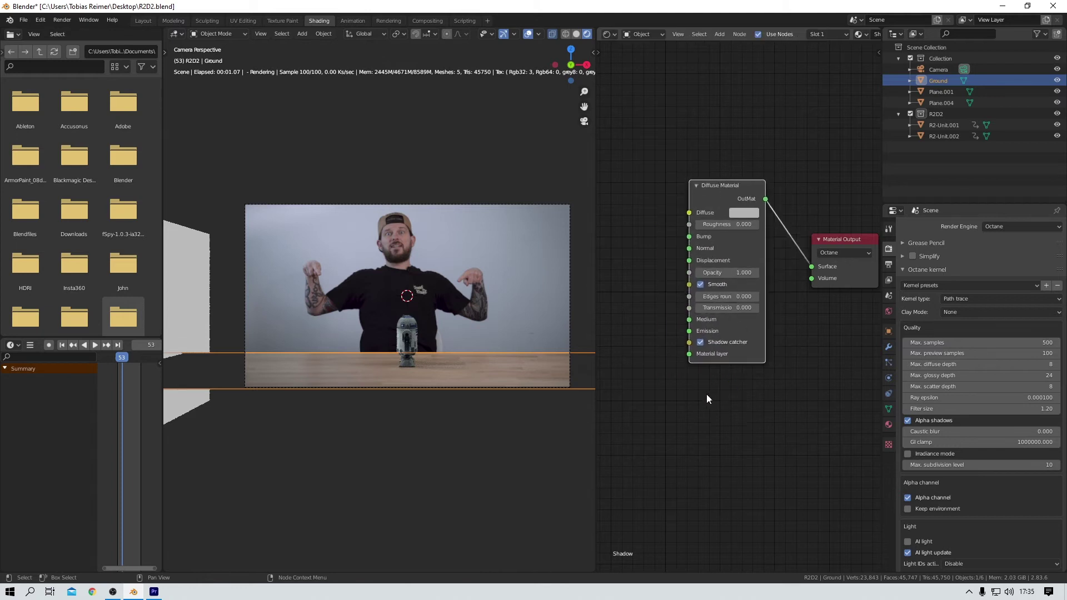
left_click(700, 343)
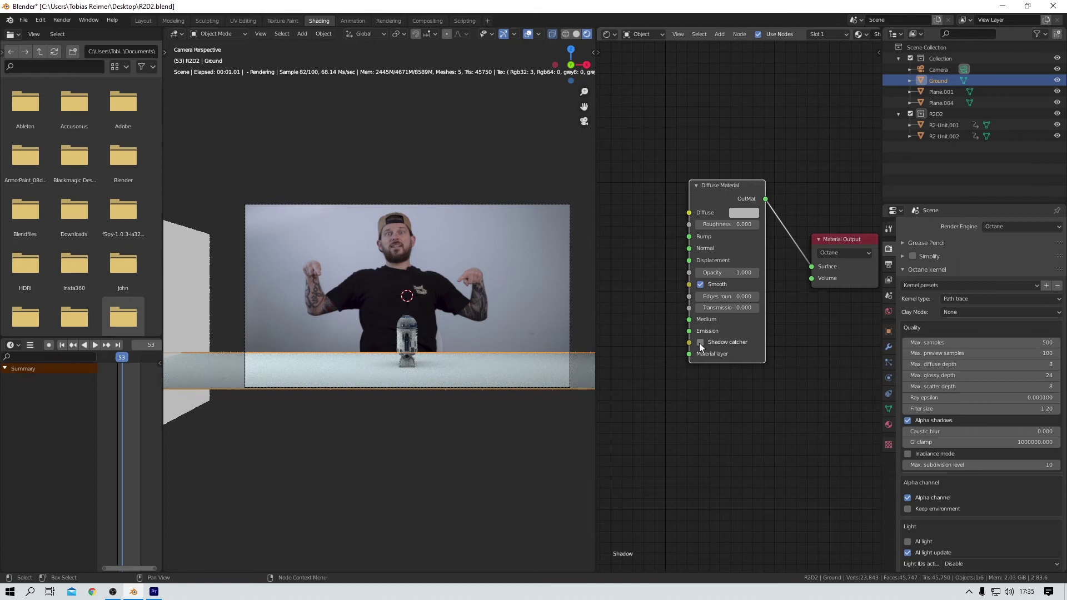
left_click(700, 343)
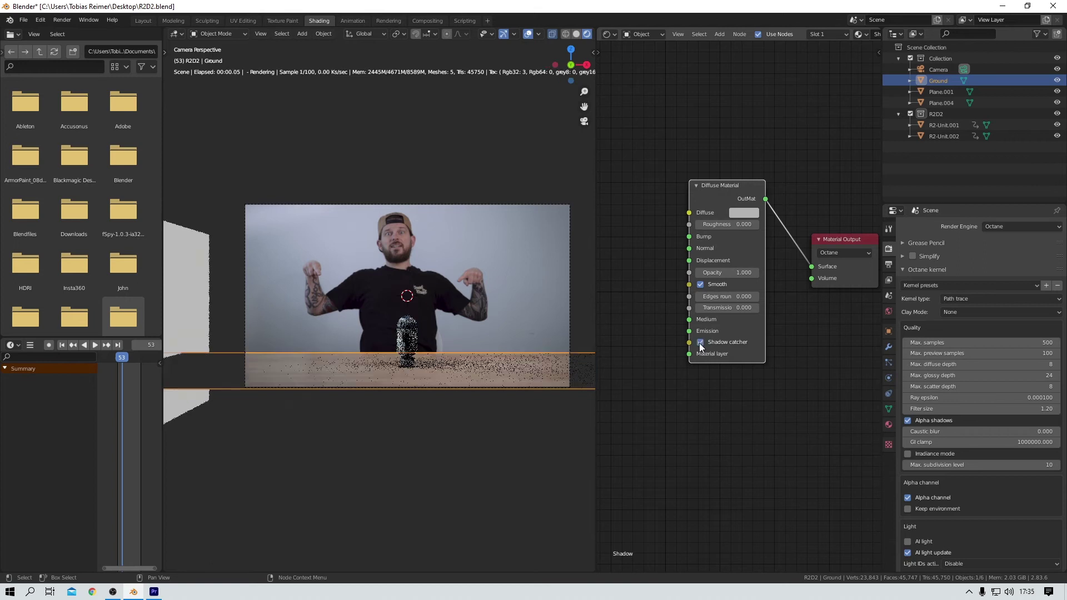
left_click(202, 245)
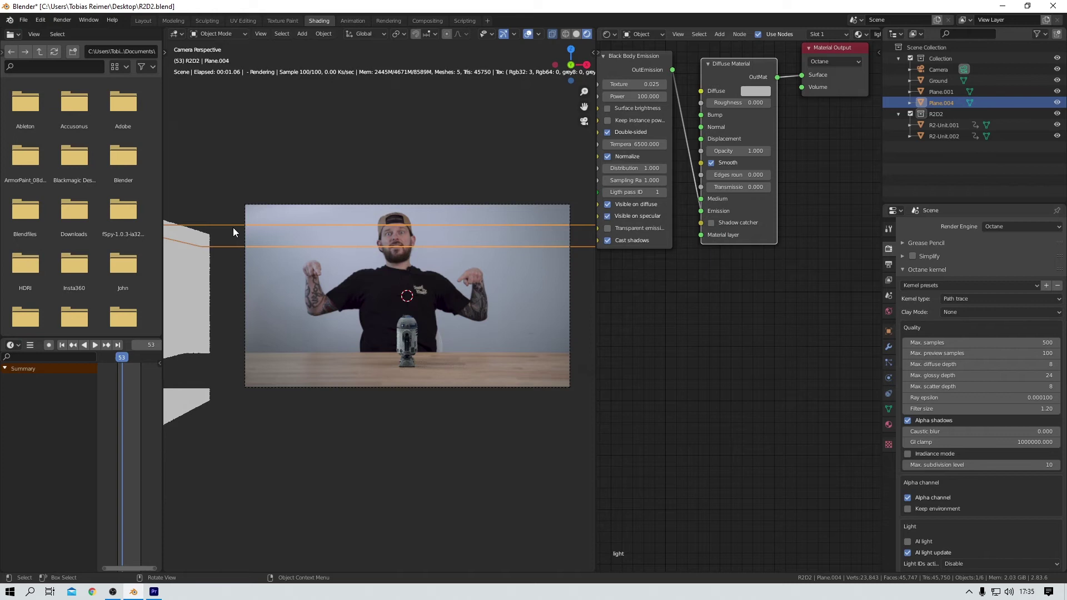
left_click(181, 304)
left_click(517, 376)
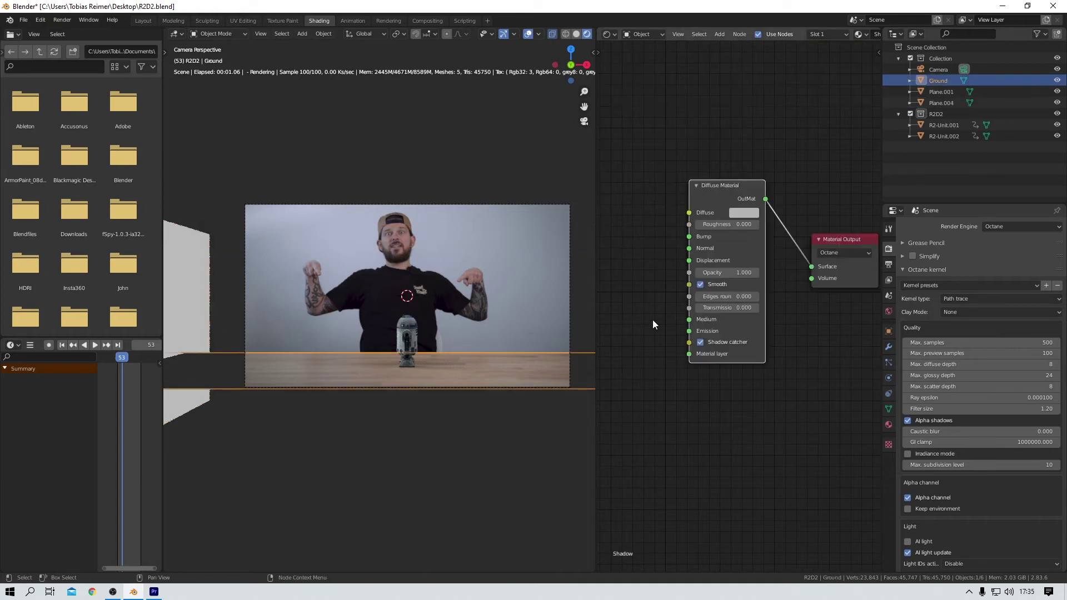
left_click(701, 342)
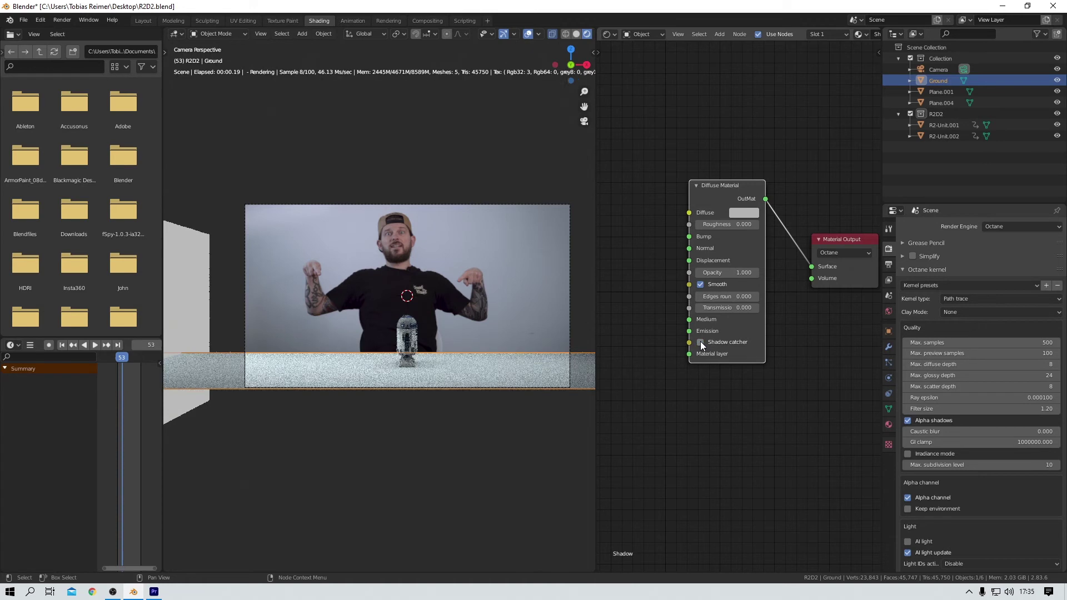
left_click(700, 342)
scroll(397, 365, "up", 5)
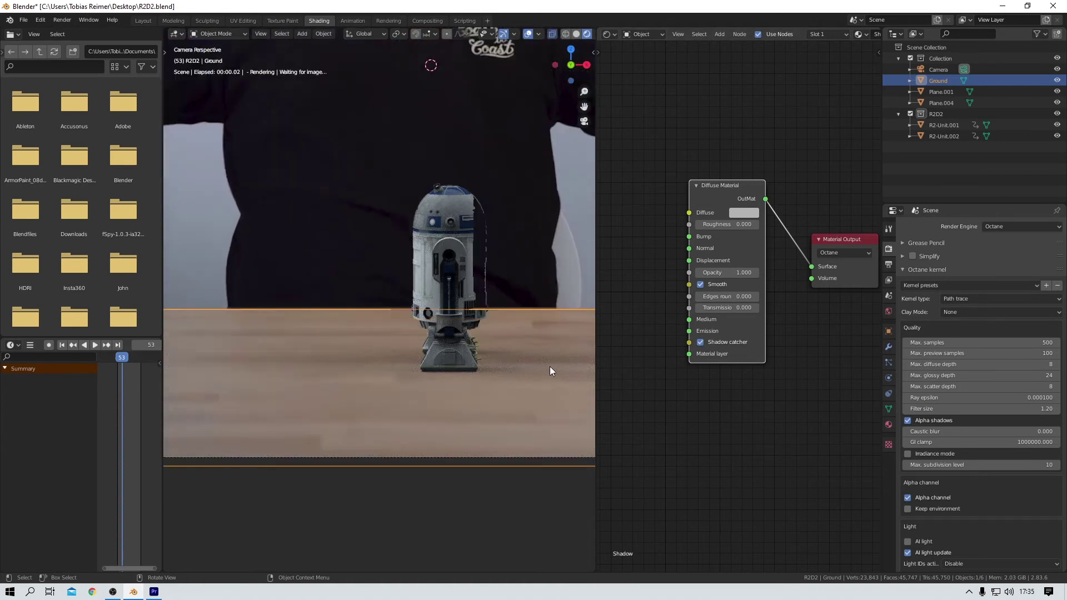
scroll(549, 365, "up", 4)
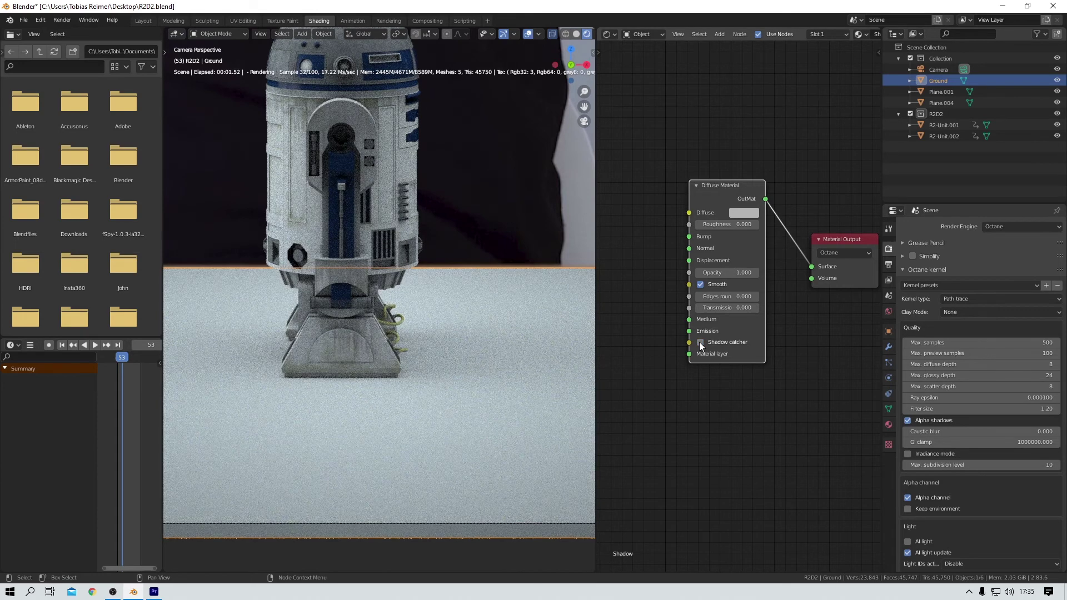
left_click(701, 342)
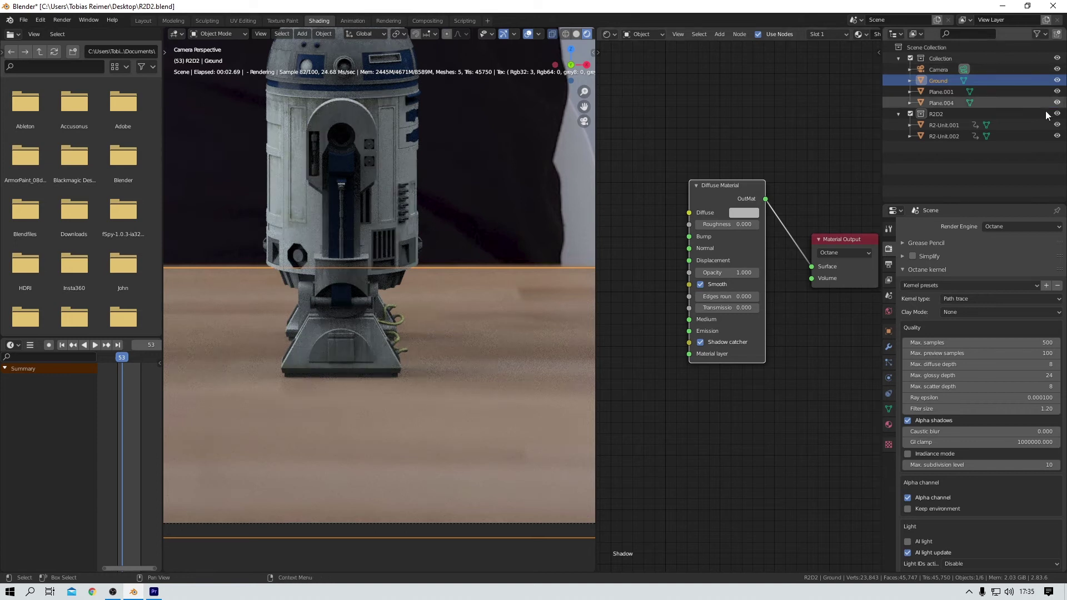
left_click(1057, 80)
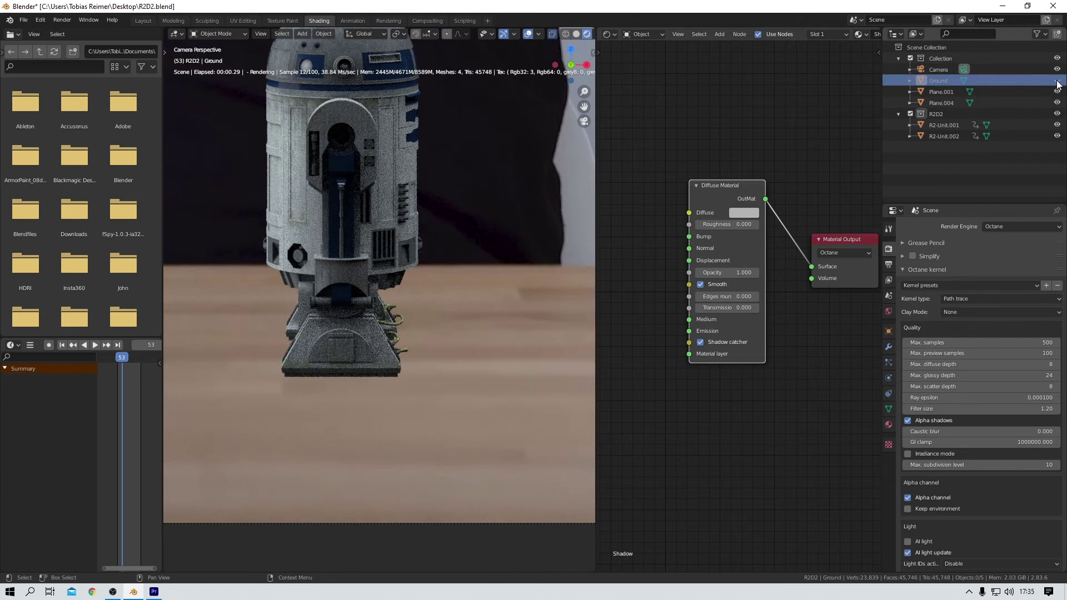
left_click(1057, 81)
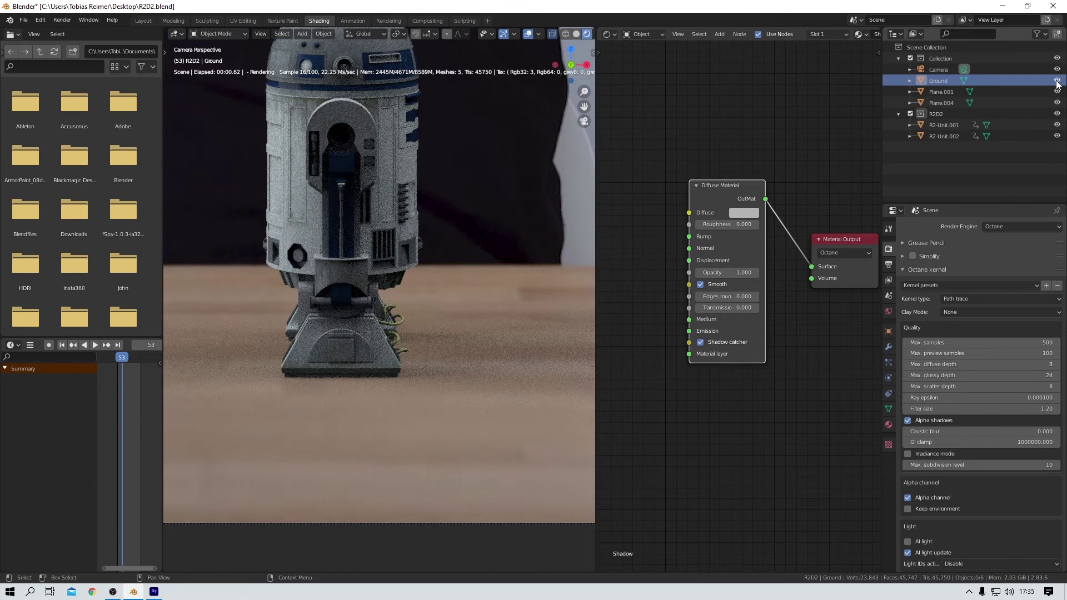
scroll(469, 318, "down", 3)
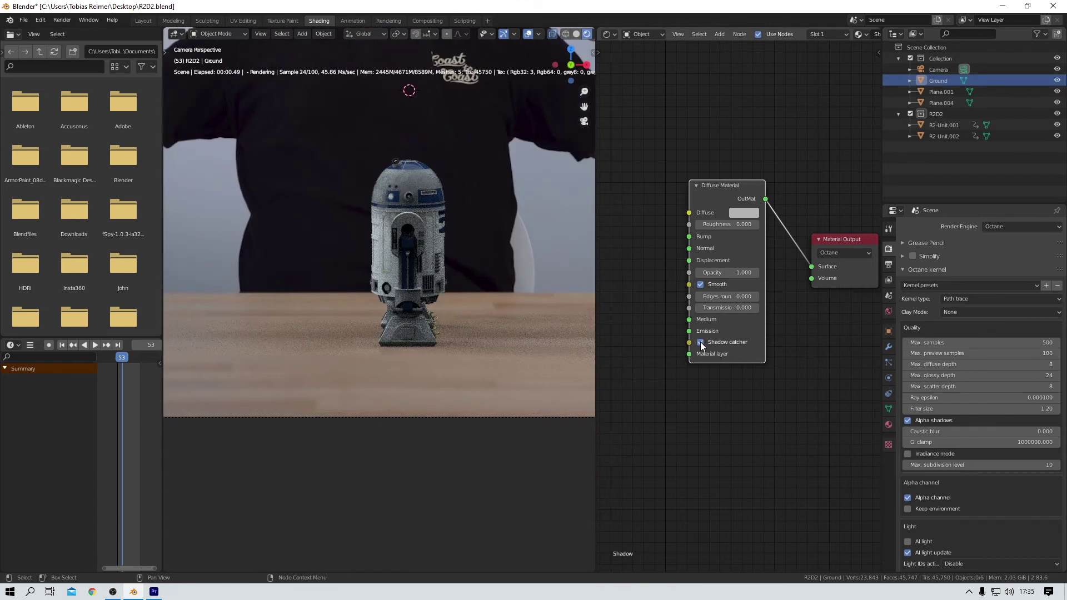
left_click(701, 342)
scroll(537, 261, "down", 2)
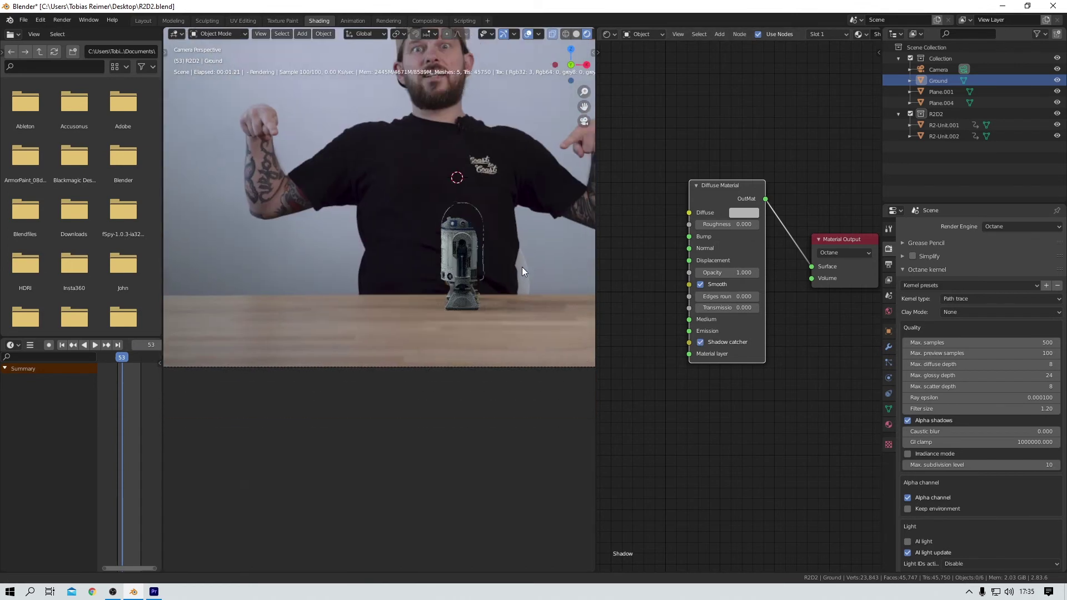
scroll(491, 358, "down", 3)
middle_click_drag(530, 377, 460, 398, "shift")
Step: Start playback with Space and zoom out the camera view as R2D2 moves to frame 89
key("space")
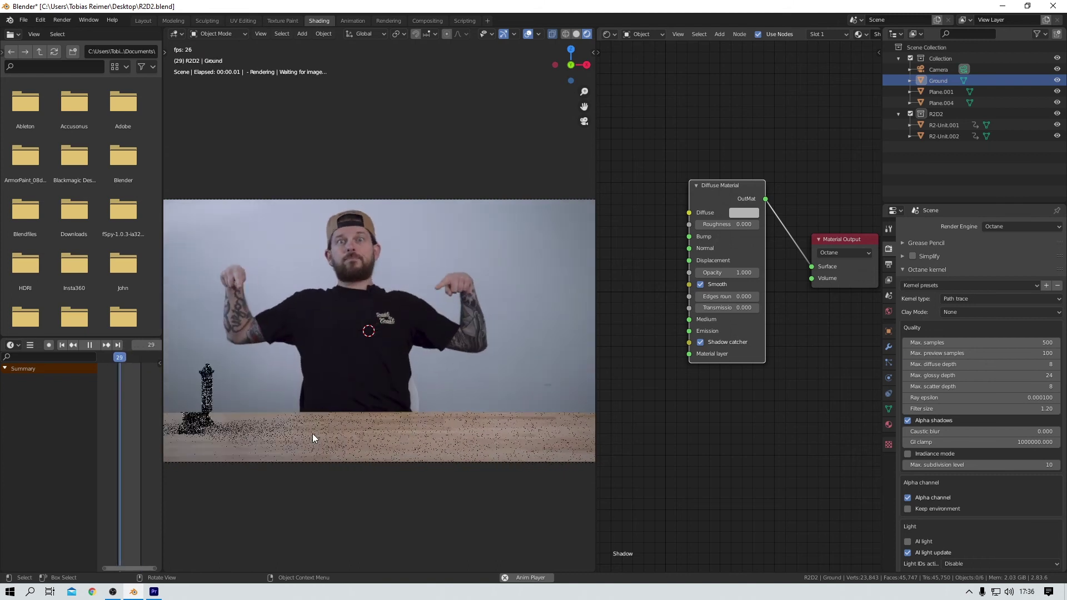
scroll(340, 411, "down", 1)
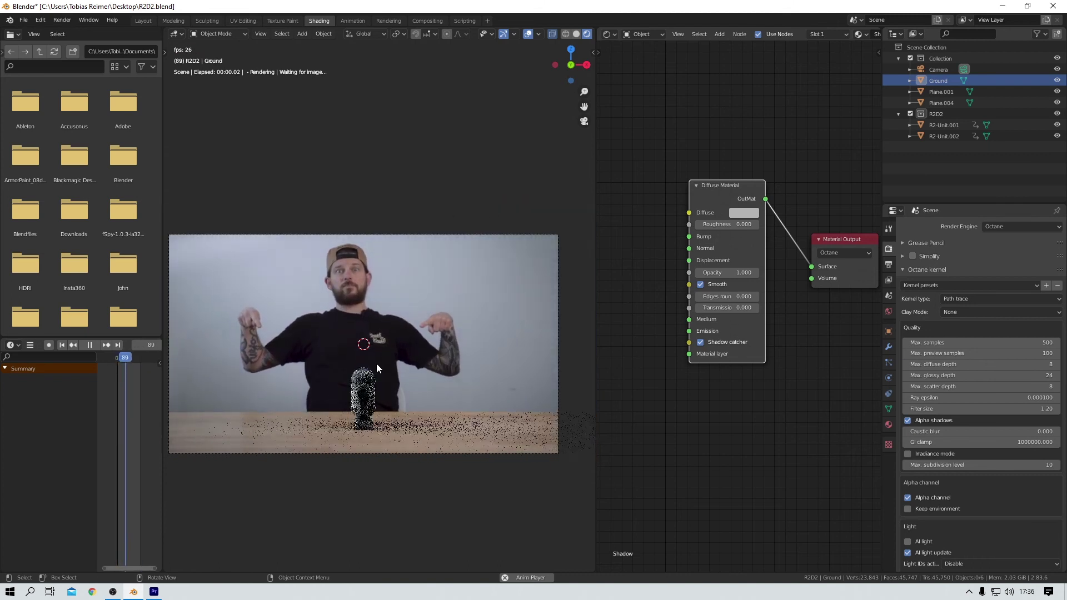